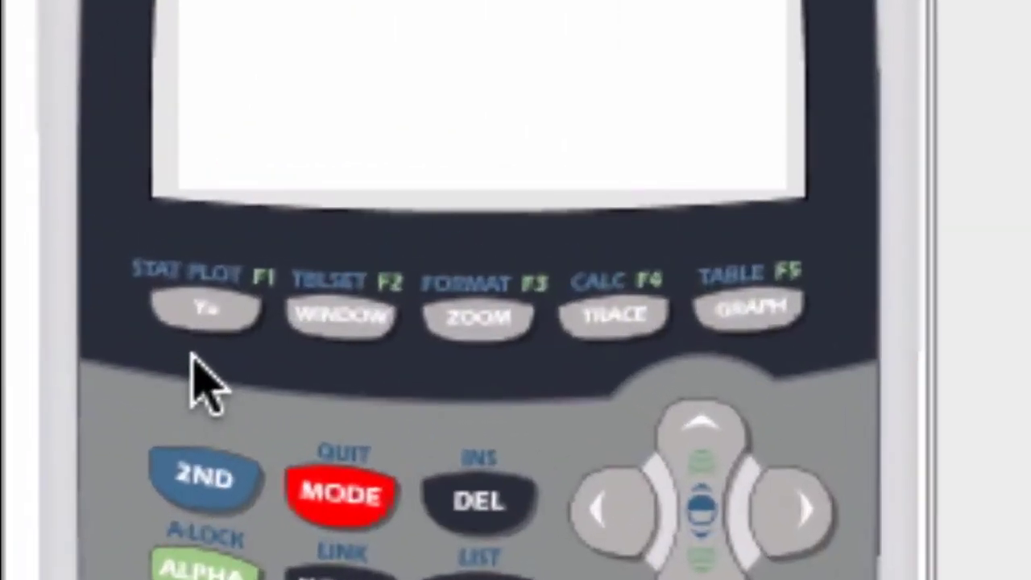
Enter Y1=3X in the Y= editor and graph its line through the origin
click(205, 312)
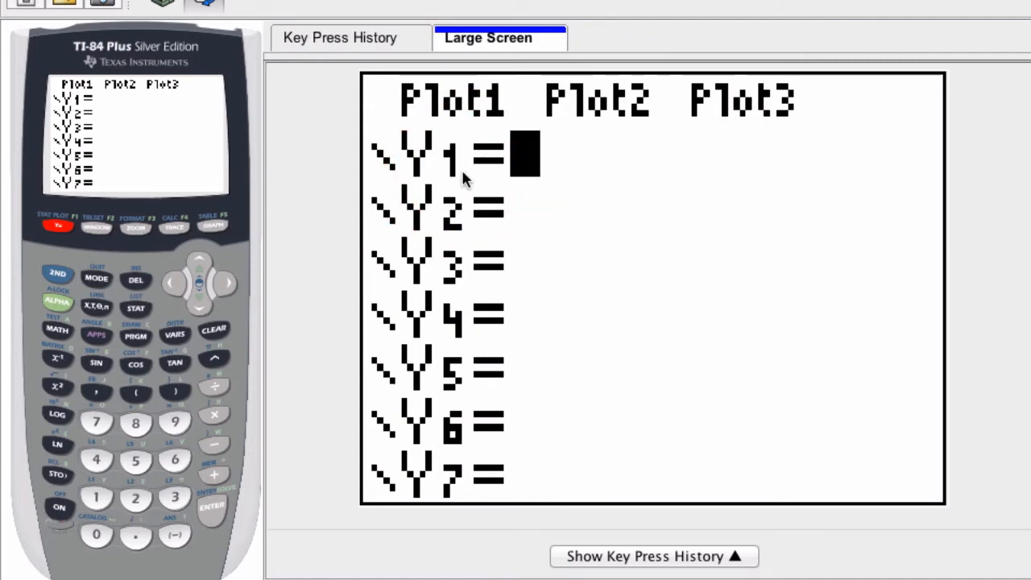
click(175, 499)
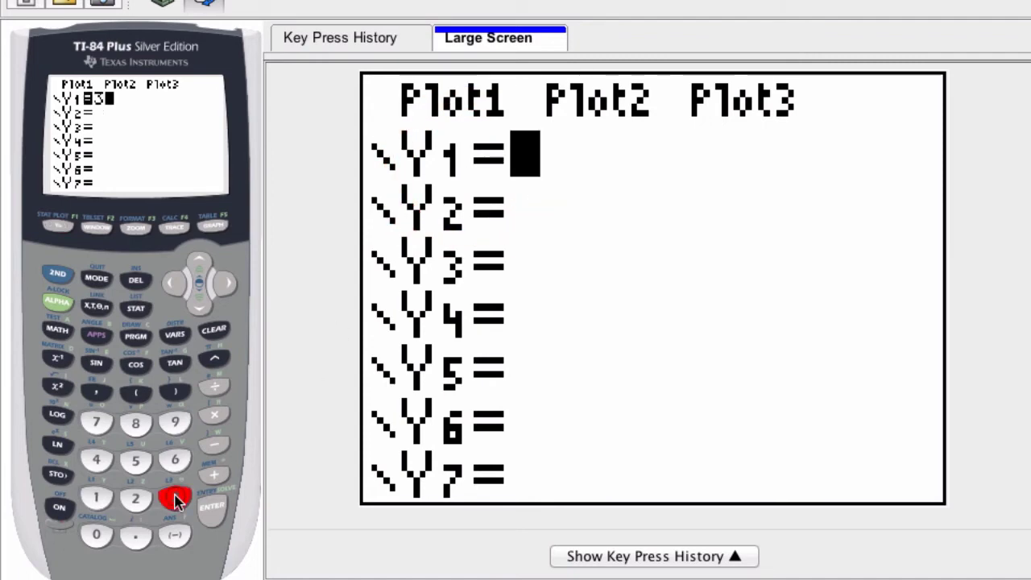
click(97, 309)
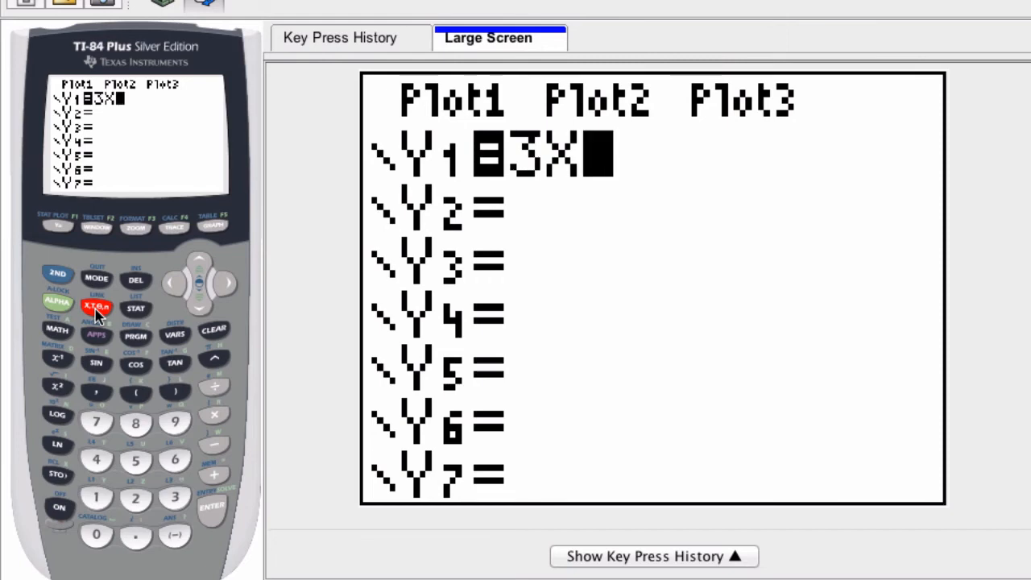
click(217, 227)
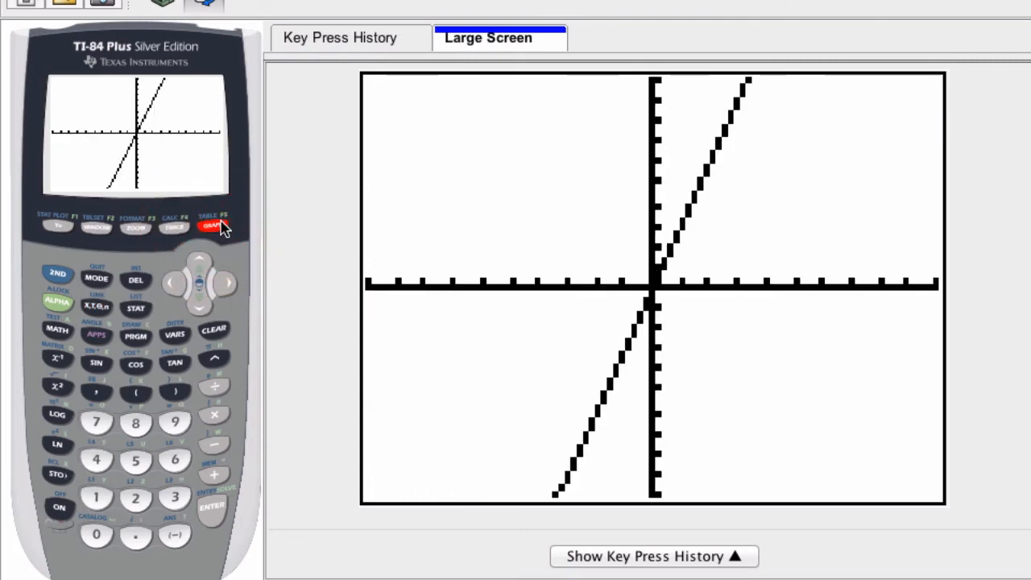
Return to the Y= editor and enter Y2=4X below Y1=3X
click(58, 228)
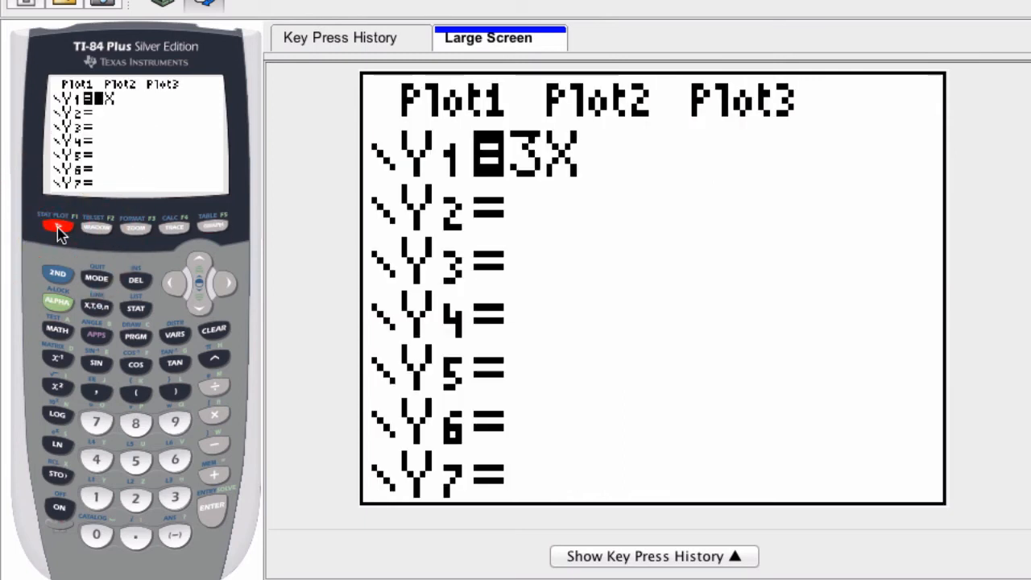
click(200, 304)
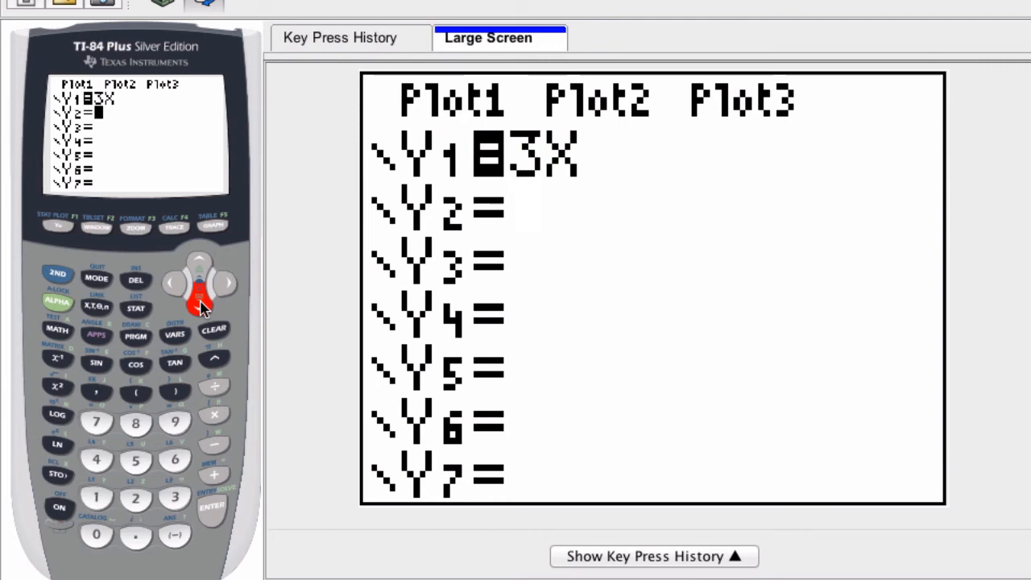
click(97, 461)
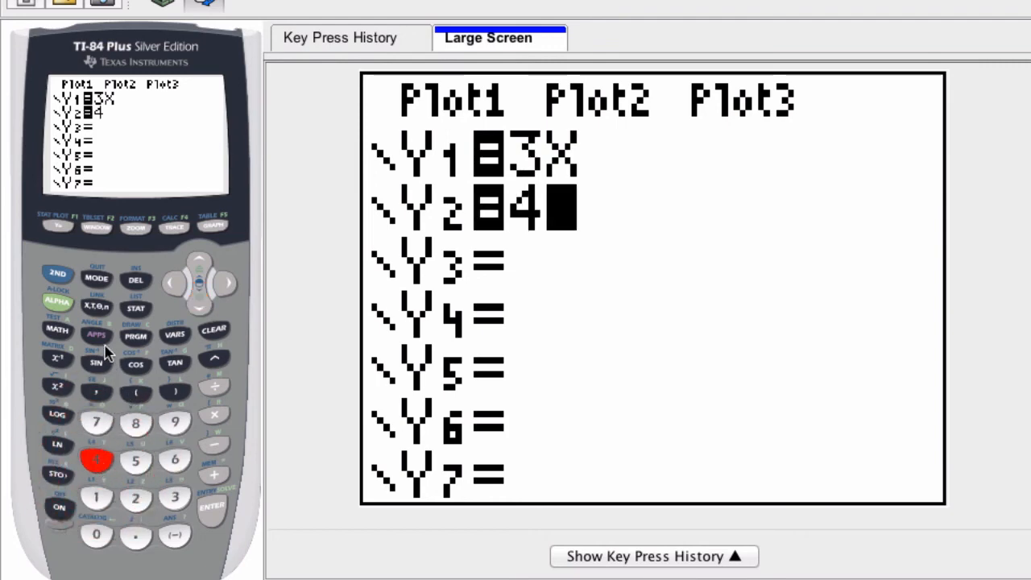
click(96, 306)
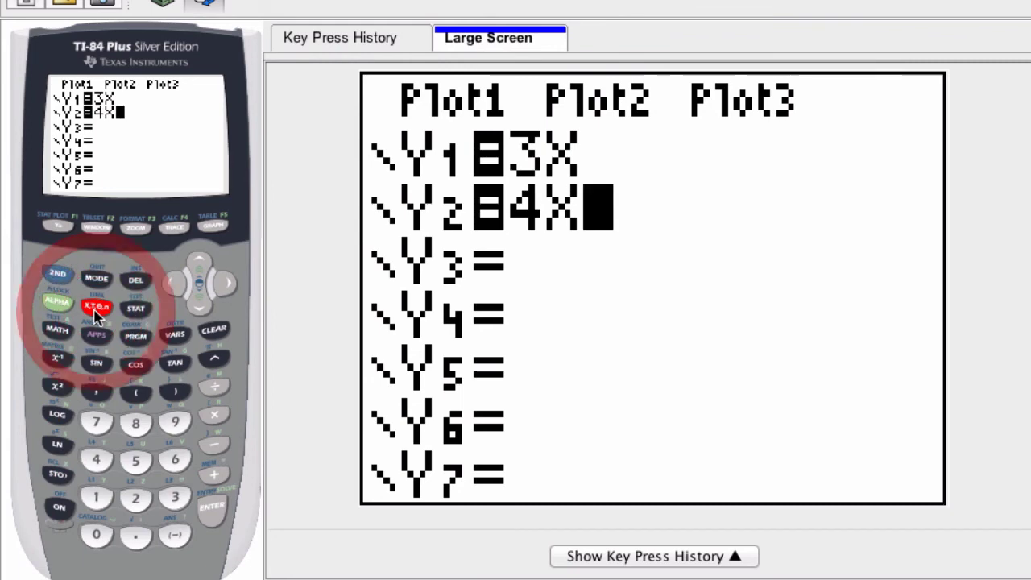
Graph Y1=3X and Y2=4X together, both crossing at the origin
click(214, 227)
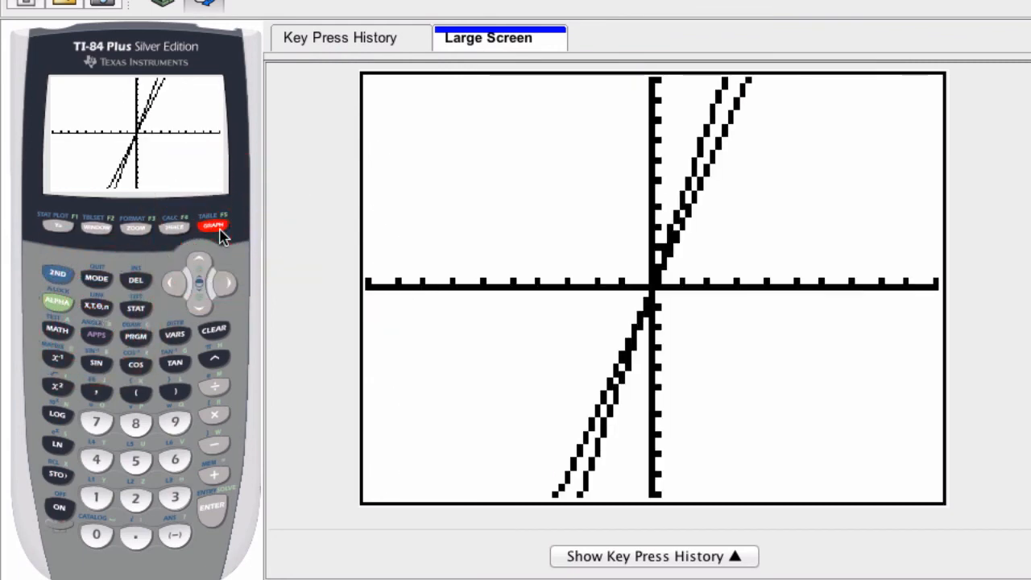